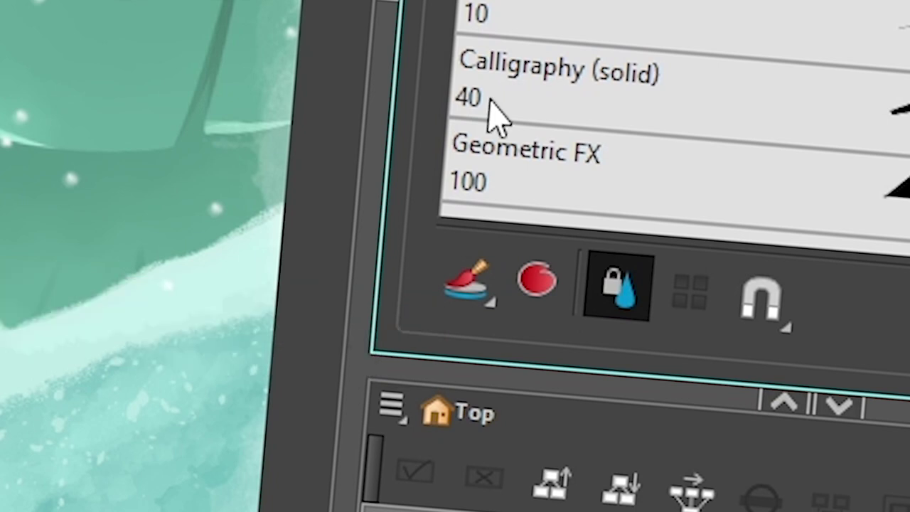
# - Display the deer's drawing on its own for editing and make Colour Art the active art layer
pyautogui.click(464, 299)
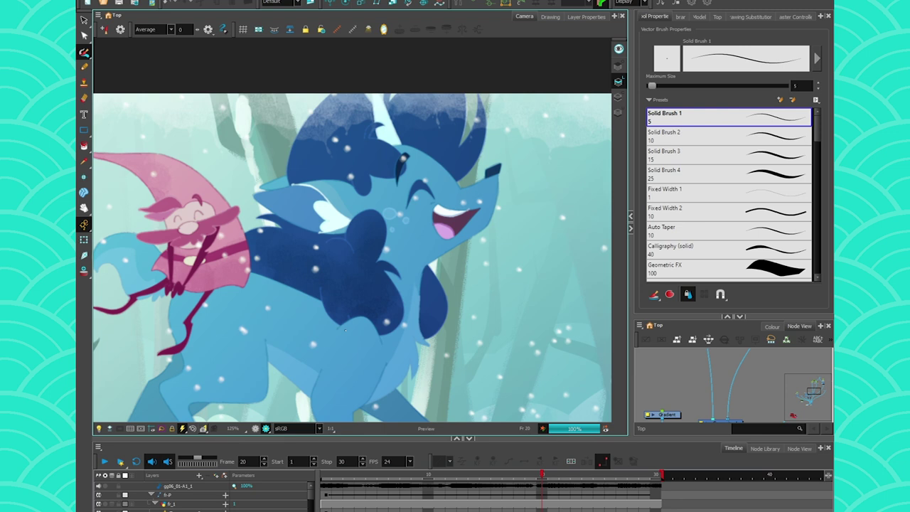
pyautogui.click(551, 18)
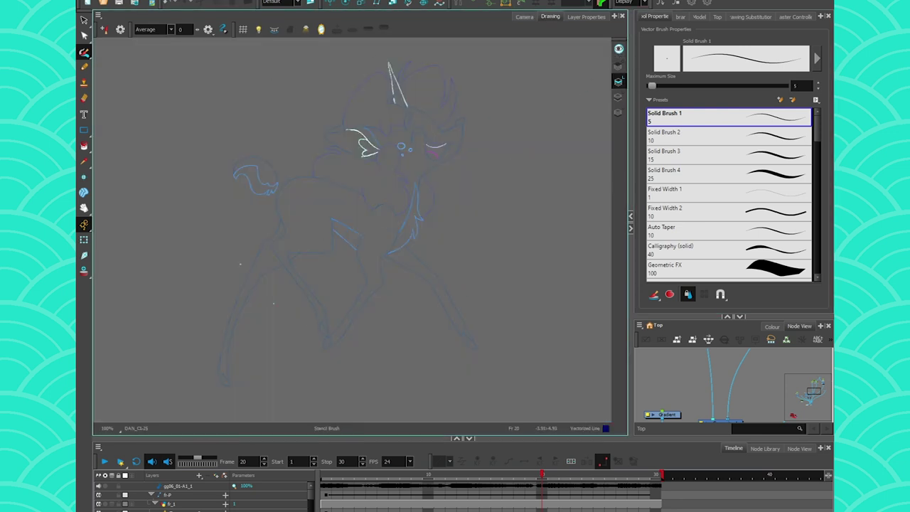
pyautogui.click(617, 96)
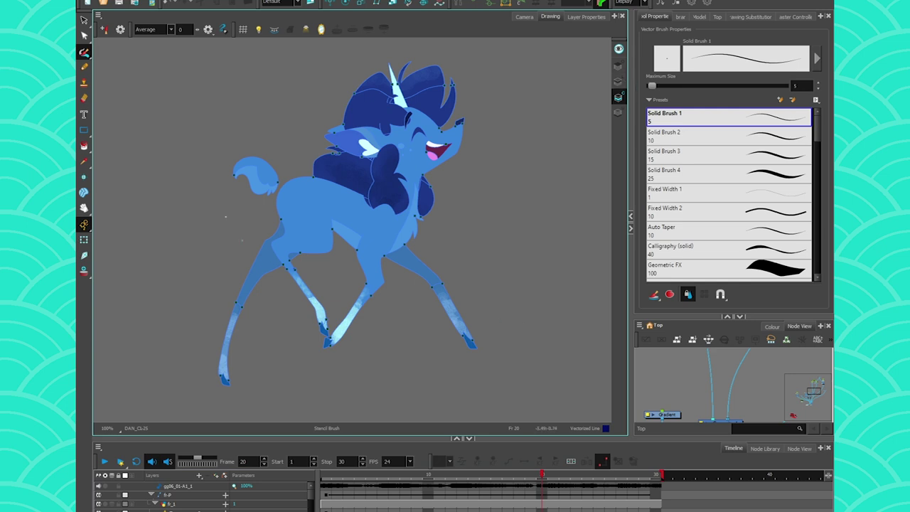
pyautogui.scroll(2, 387, 345)
pyautogui.press('space')
pyautogui.moveTo(385, 275); pyautogui.dragTo(400, 337)
pyautogui.moveTo(359, 219); pyautogui.dragTo(377, 236)
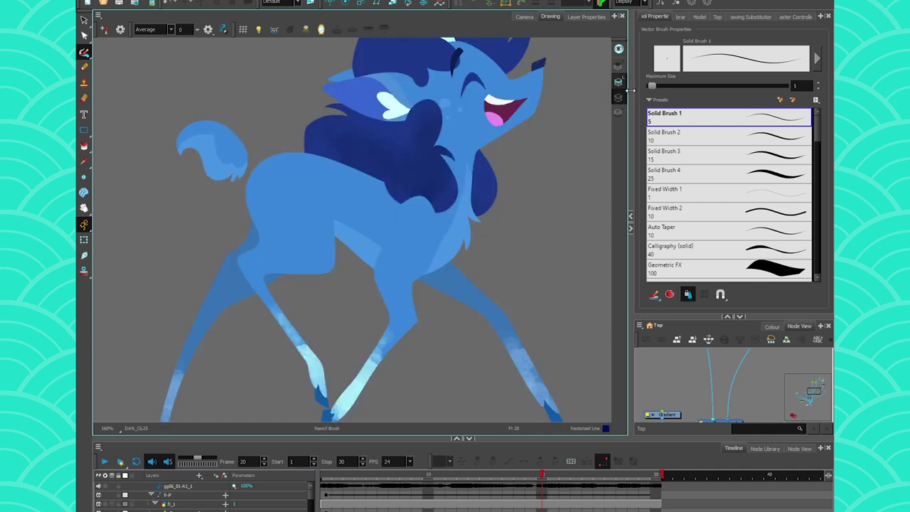
pyautogui.moveTo(308, 294); pyautogui.dragTo(299, 251)
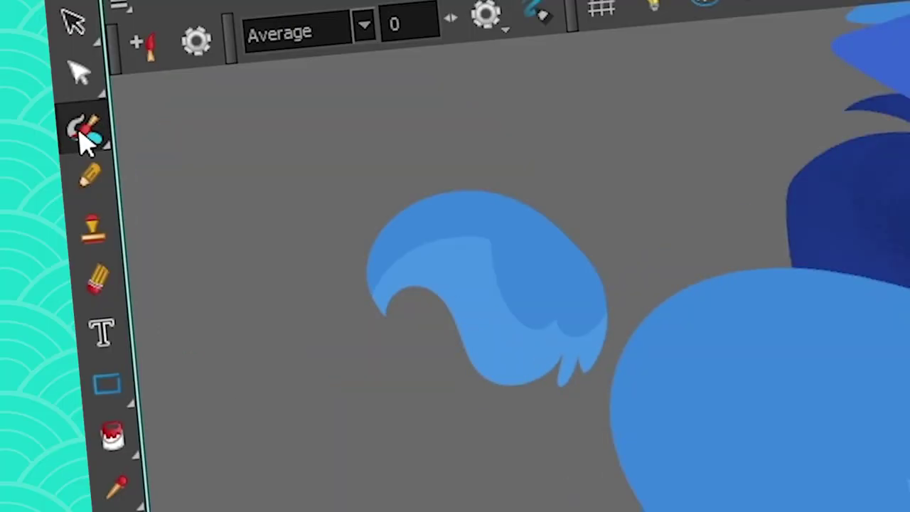
# - Repaint the tip of the deer's tail bright green using the Stencil Brush in Repaint Brush Mode at a maximum size of 53.6
pyautogui.click(85, 139)
pyautogui.click(469, 285)
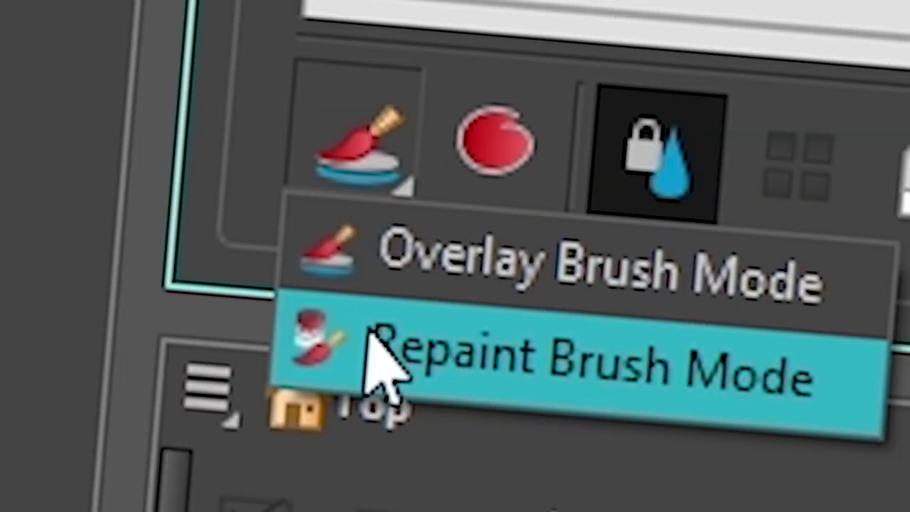
pyautogui.click(357, 309)
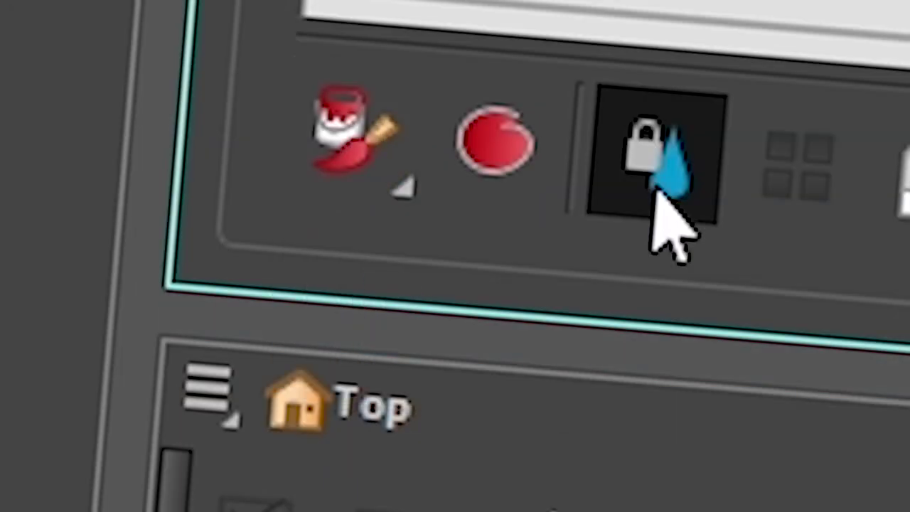
pyautogui.click(772, 326)
pyautogui.click(727, 415)
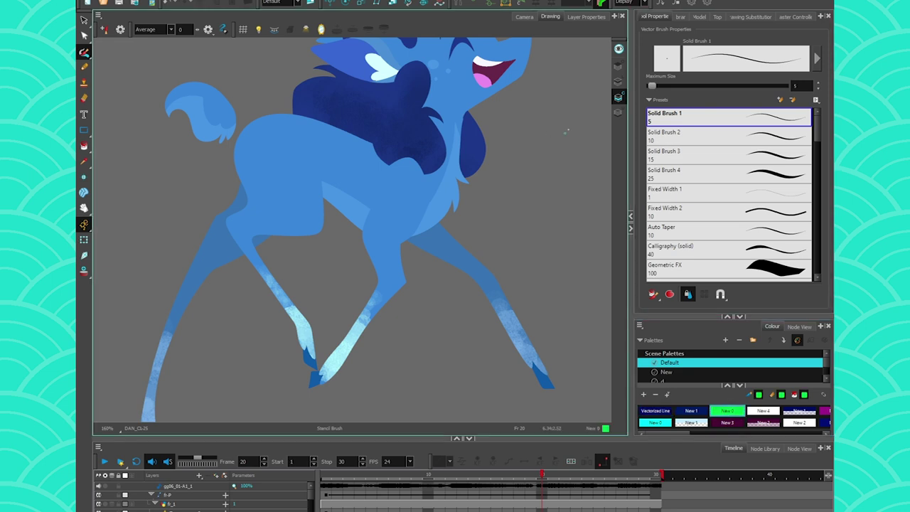
pyautogui.moveTo(651, 85); pyautogui.dragTo(668, 85)
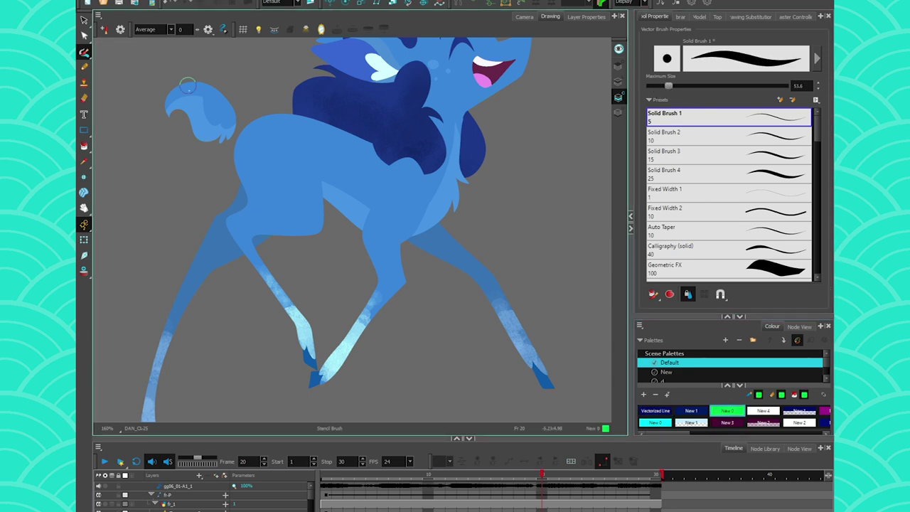
pyautogui.moveTo(188, 63); pyautogui.dragTo(164, 132)
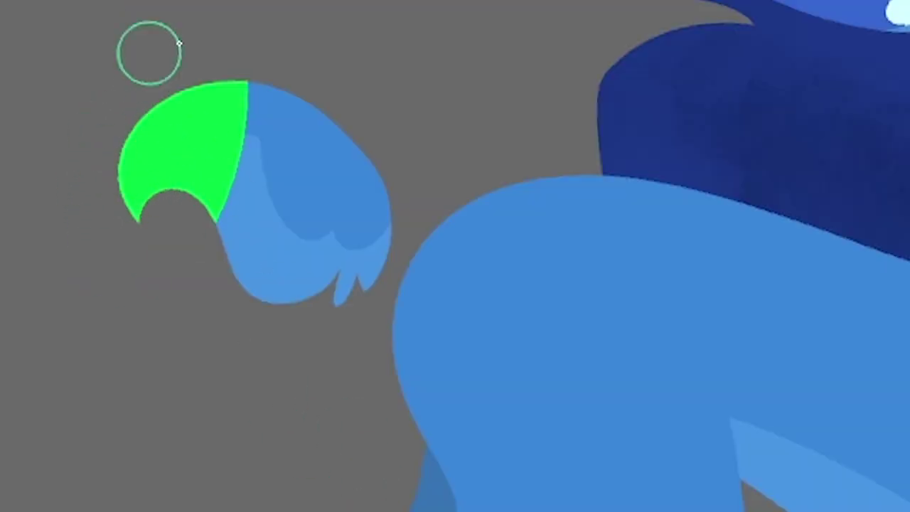
# - Try selecting and deleting the textured light marking on the deer's front lower leg, and undo the change
pyautogui.hotkey('alt', 's')
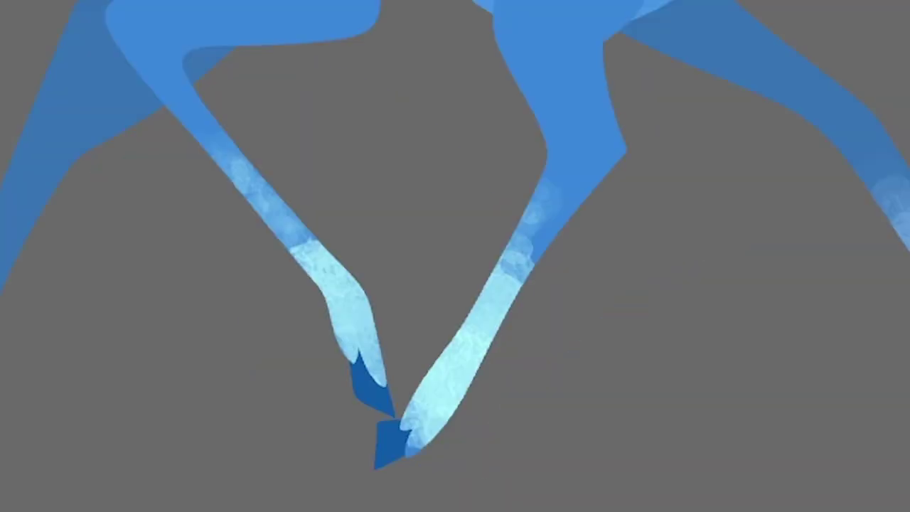
pyautogui.click(510, 282)
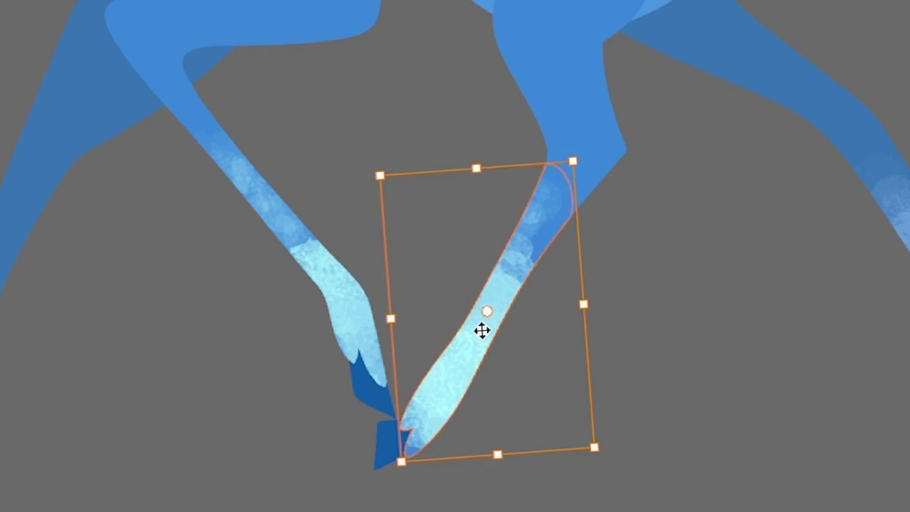
pyautogui.press('Delete')
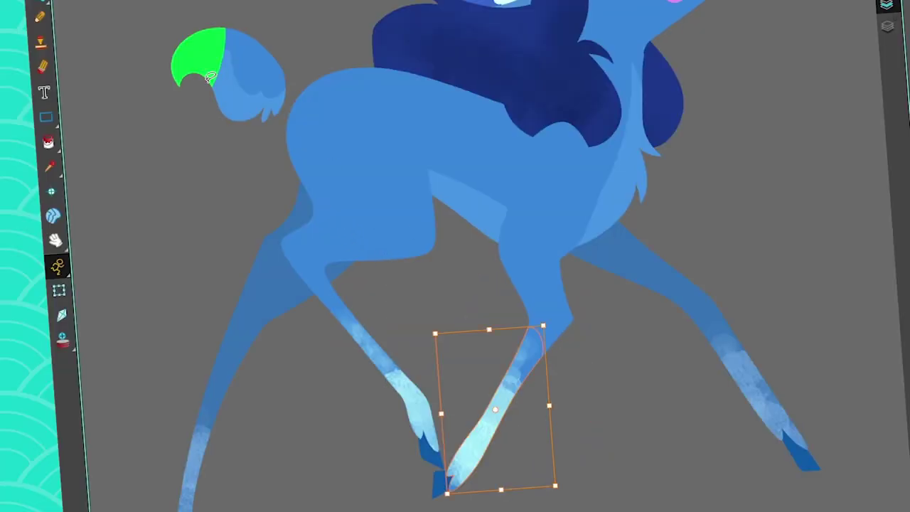
pyautogui.hotkey('ctrl', 'z')
# - Try selecting and deleting the green repainted part of the deer's tail
pyautogui.click(204, 55)
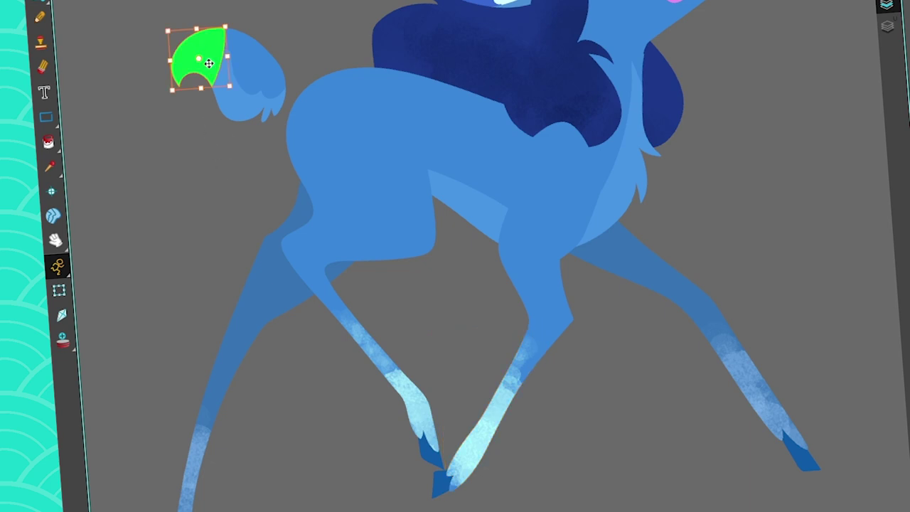
pyautogui.press('Delete')
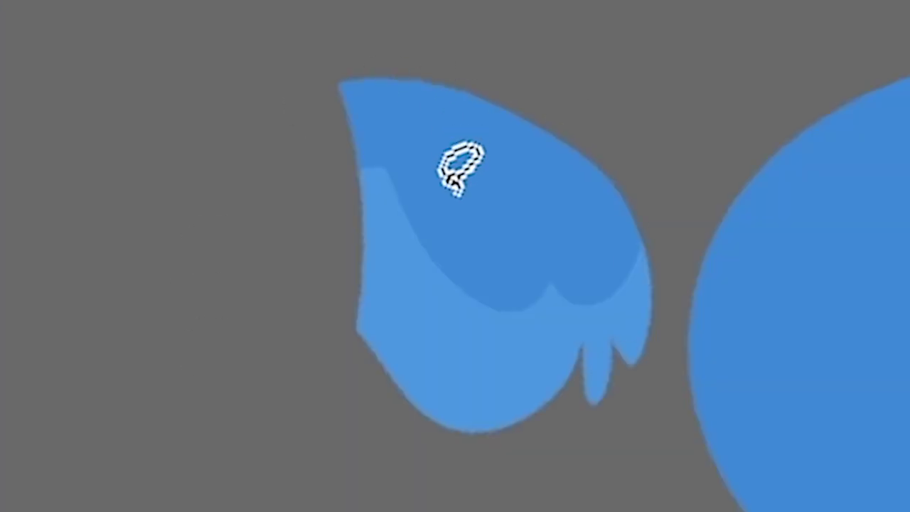
pyautogui.hotkey('ctrl', 'z')
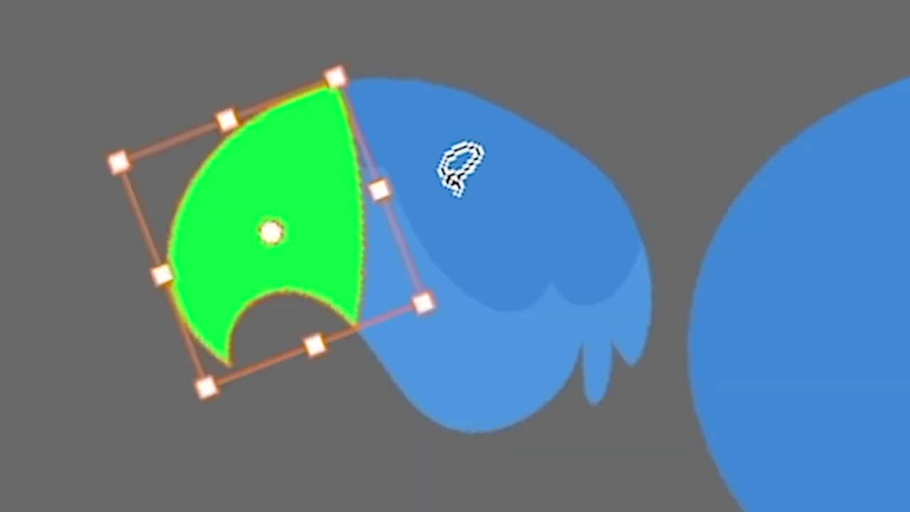
pyautogui.press('Delete')
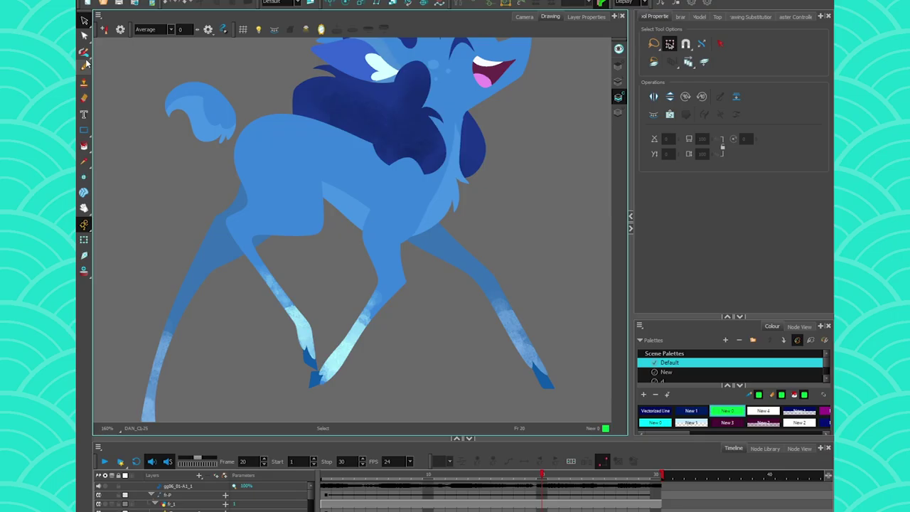
# - Repaint part of the tail green with a Stencil Brush stroke in Repaint Brush Mode
pyautogui.click(84, 54)
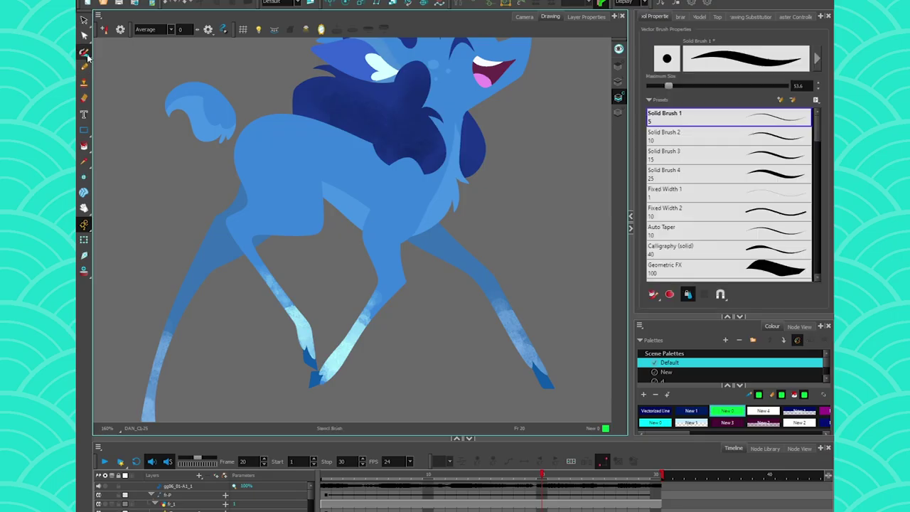
pyautogui.click(653, 293)
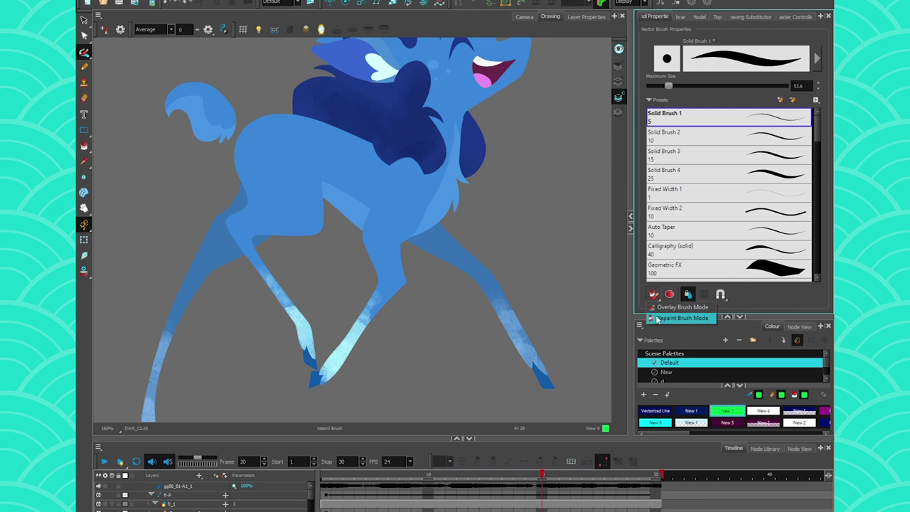
pyautogui.click(681, 318)
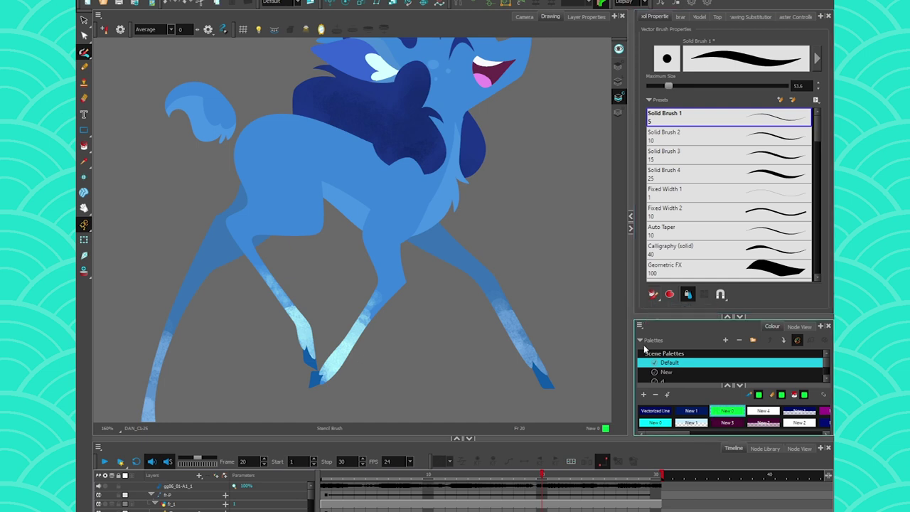
pyautogui.moveTo(197, 67); pyautogui.dragTo(204, 139)
# - Select the green repainted piece, move it down away from the tail, and undo the move and the stroke
pyautogui.click(84, 20)
pyautogui.click(189, 99)
pyautogui.moveTo(189, 99); pyautogui.dragTo(175, 187)
pyautogui.hotkey('ctrl', 'z')
pyautogui.hotkey('ctrl', 'z')
# - Repaint the outer half of the tail green with the textured Hazy Line preset at a maximum size of 59.2
pyautogui.hotkey('alt', 'b')
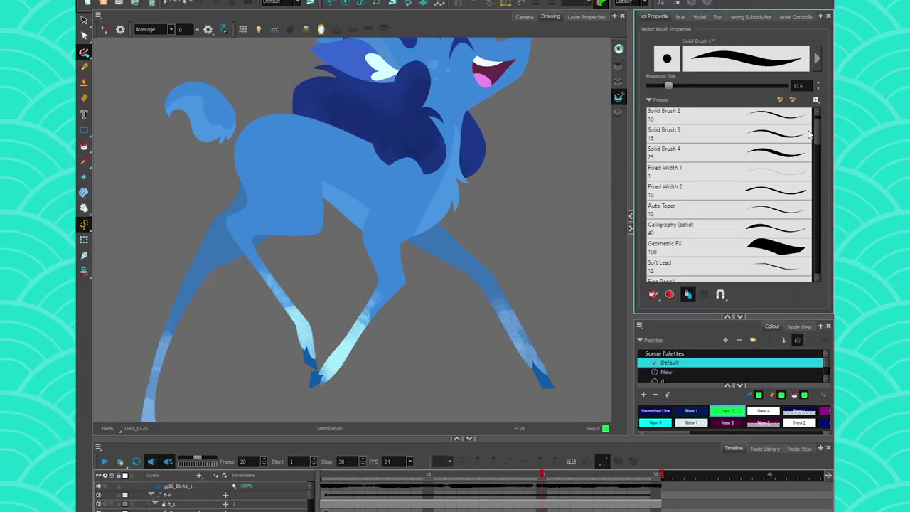
pyautogui.scroll(-5, 810, 136)
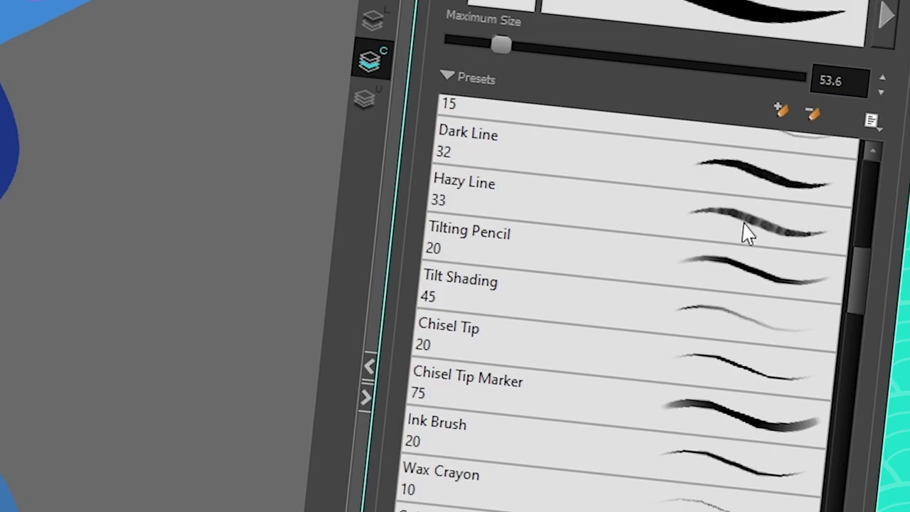
pyautogui.click(746, 233)
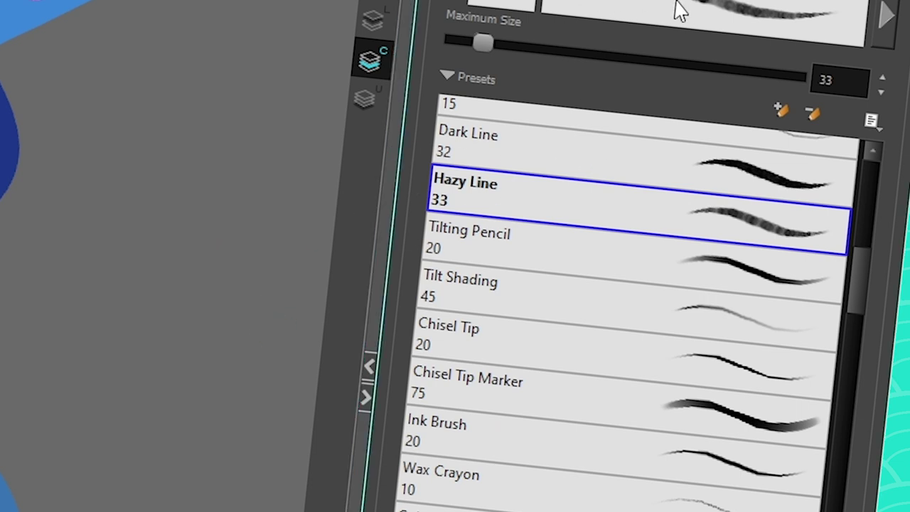
pyautogui.click(510, 42)
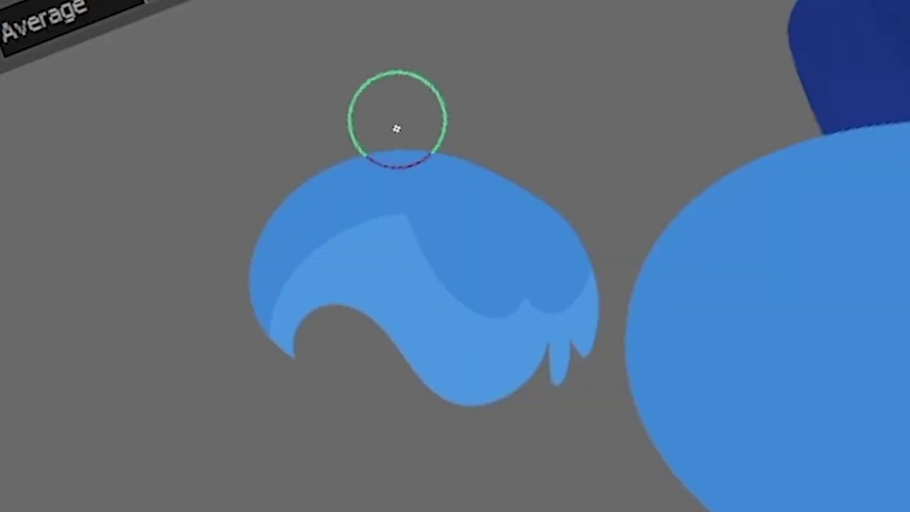
pyautogui.moveTo(366, 37)
pyautogui.mouseDown()
pyautogui.moveTo(392, 361)
pyautogui.moveTo(342, 355)
pyautogui.moveTo(243, 246)
pyautogui.moveTo(251, 278)
pyautogui.mouseUp()
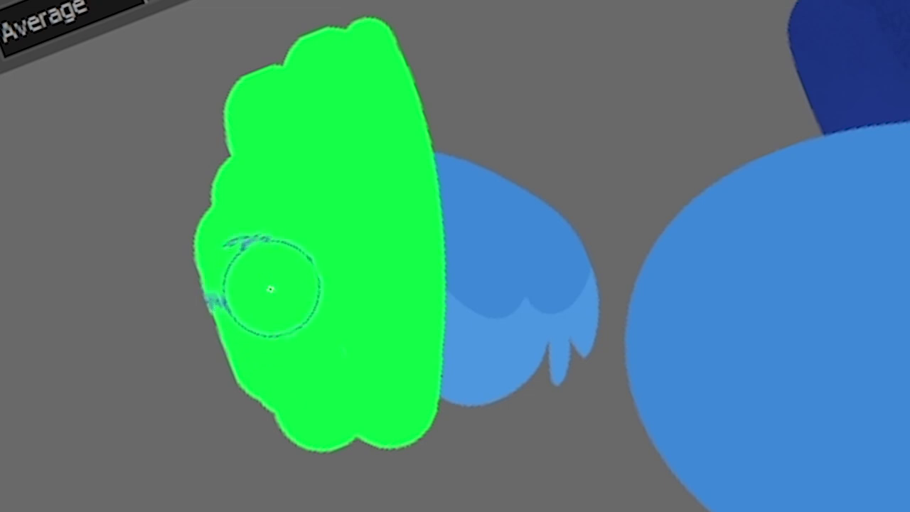
pyautogui.moveTo(278, 283); pyautogui.dragTo(280, 280)
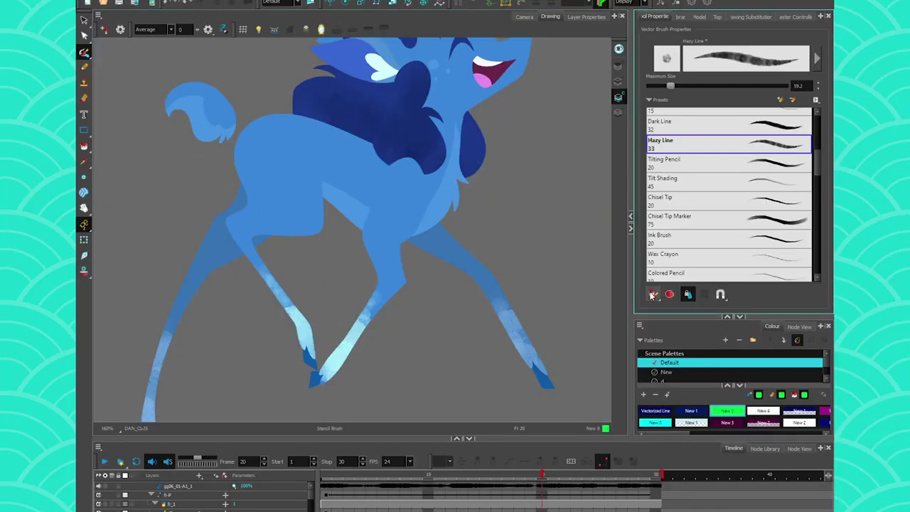
# - Switch the Stencil Brush to Overlay Brush Mode with the bright green swatch as the painting colour
pyautogui.click(652, 294)
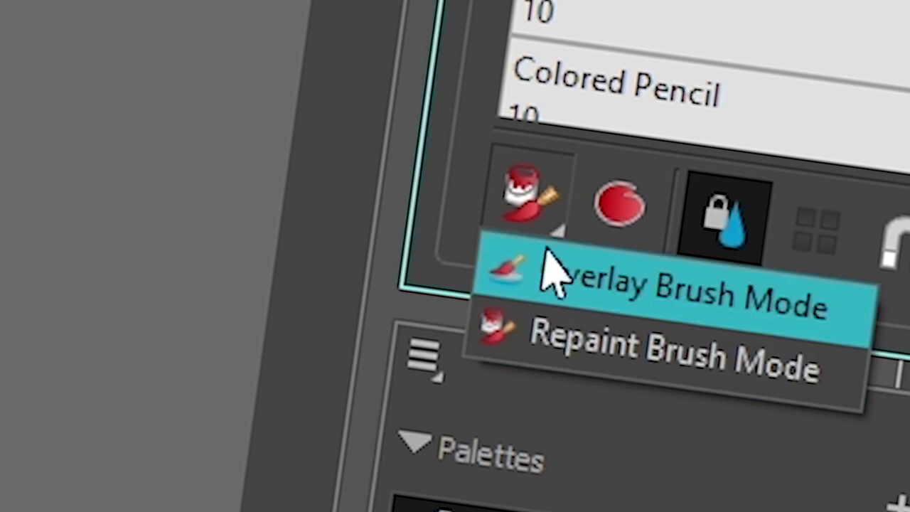
pyautogui.click(540, 277)
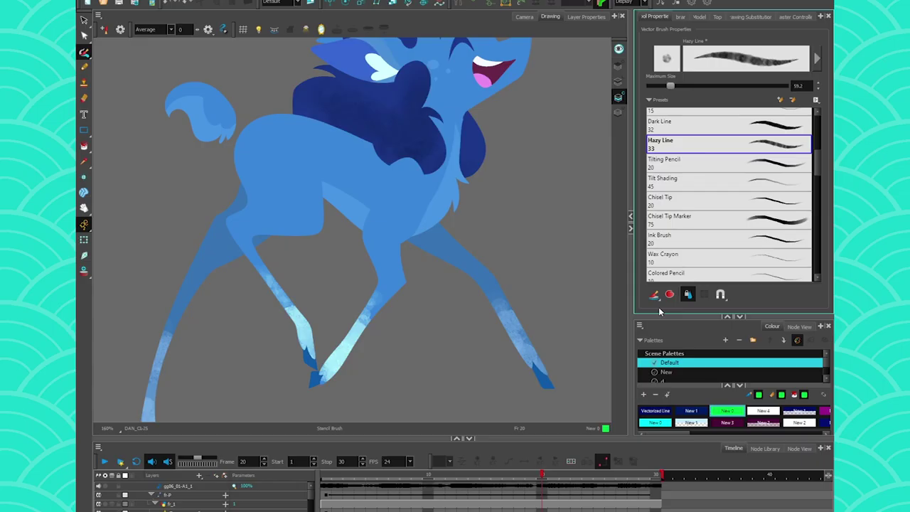
pyautogui.click(725, 410)
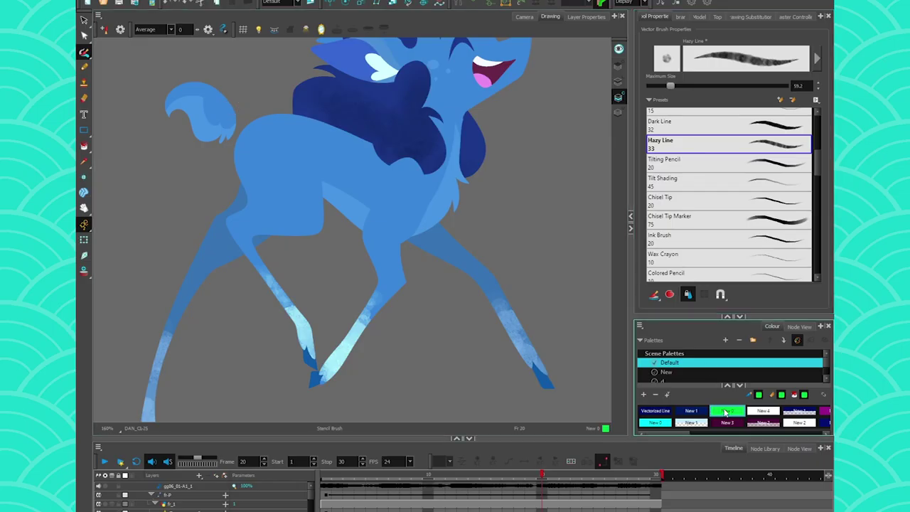
# - Paint a green overlay stroke across the tail with Solid Brush 4 at maximum size 107.2 and try moving the stroke
pyautogui.scroll(5, 739, 181)
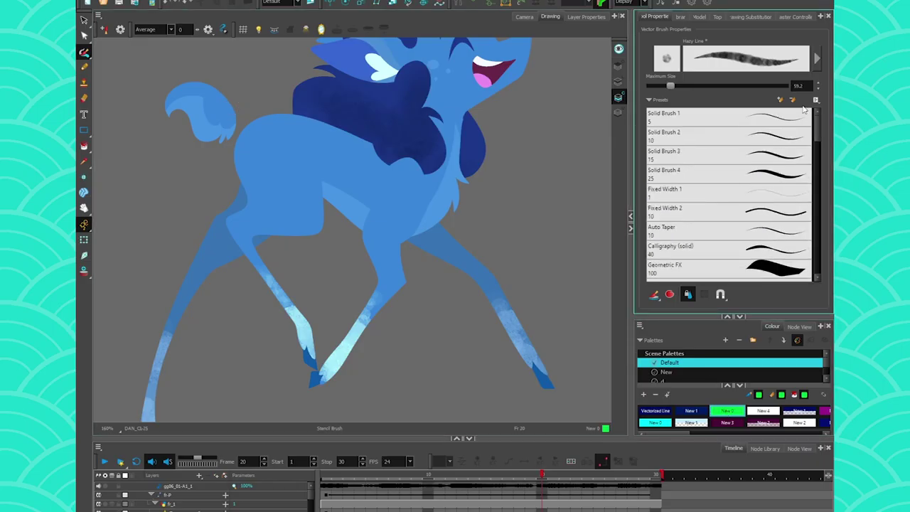
pyautogui.click(737, 176)
pyautogui.click(672, 86)
pyautogui.moveTo(186, 67)
pyautogui.mouseDown()
pyautogui.moveTo(187, 115)
pyautogui.moveTo(163, 146)
pyautogui.mouseUp()
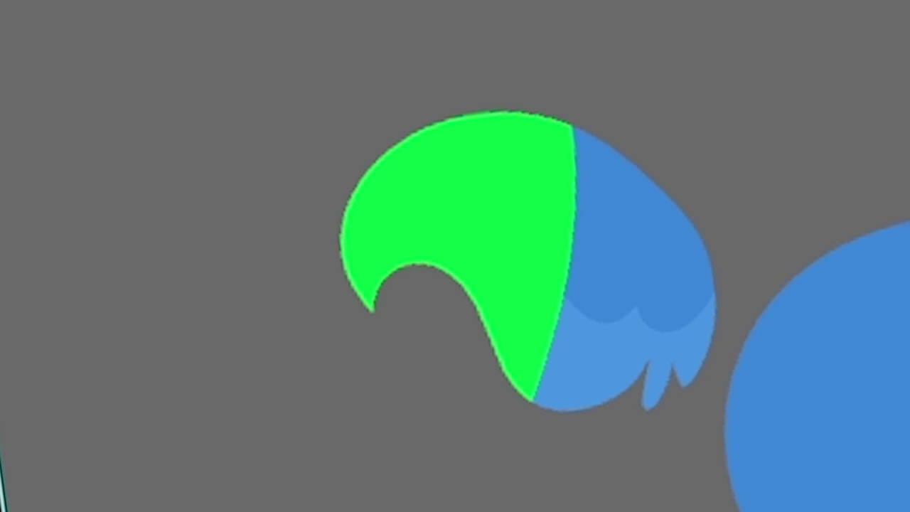
pyautogui.hotkey('ctrl', 't')
pyautogui.moveTo(490, 209); pyautogui.dragTo(217, 166)
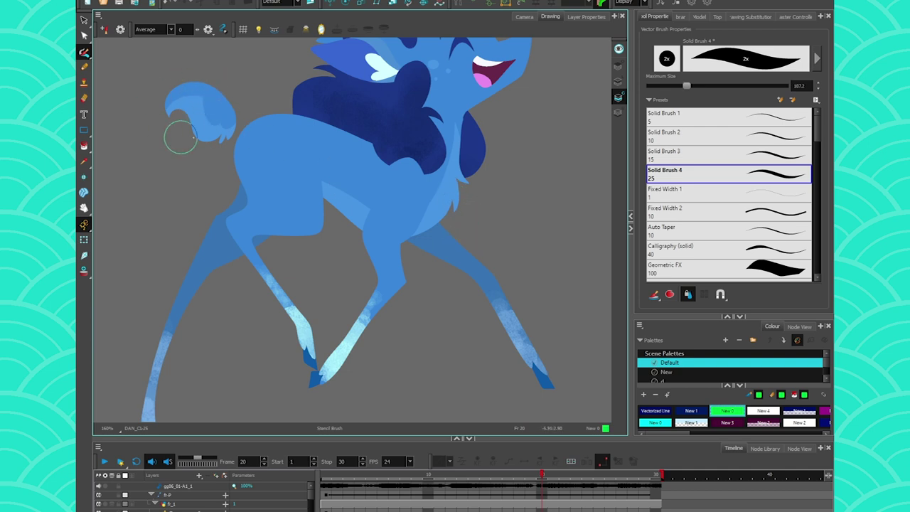
# - Paint a green textured overlay stroke across the tail using the Hazy Line preset with an enlarged brush size
pyautogui.moveTo(817, 130); pyautogui.dragTo(812, 166)
pyautogui.click(785, 176)
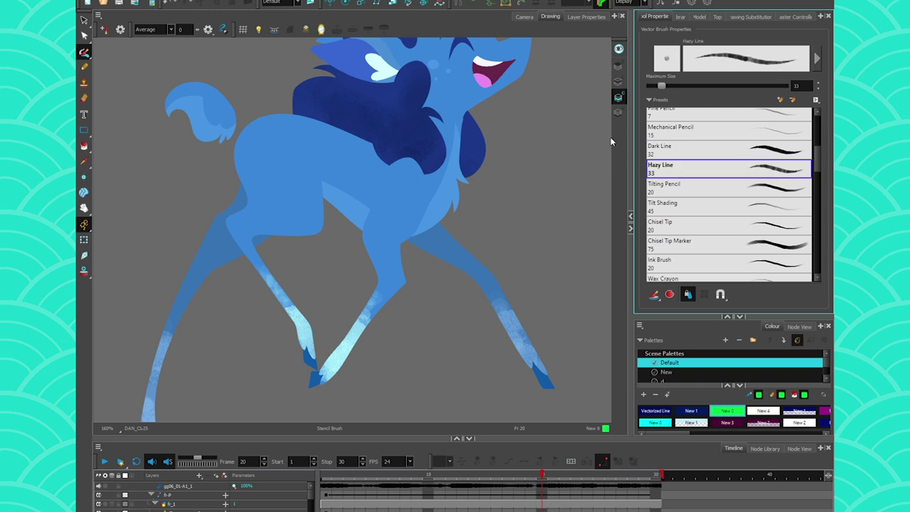
pyautogui.moveTo(666, 85); pyautogui.dragTo(686, 86)
pyautogui.moveTo(216, 65)
pyautogui.mouseDown()
pyautogui.moveTo(181, 134)
pyautogui.moveTo(196, 70)
pyautogui.moveTo(174, 99)
pyautogui.moveTo(163, 132)
pyautogui.mouseUp()
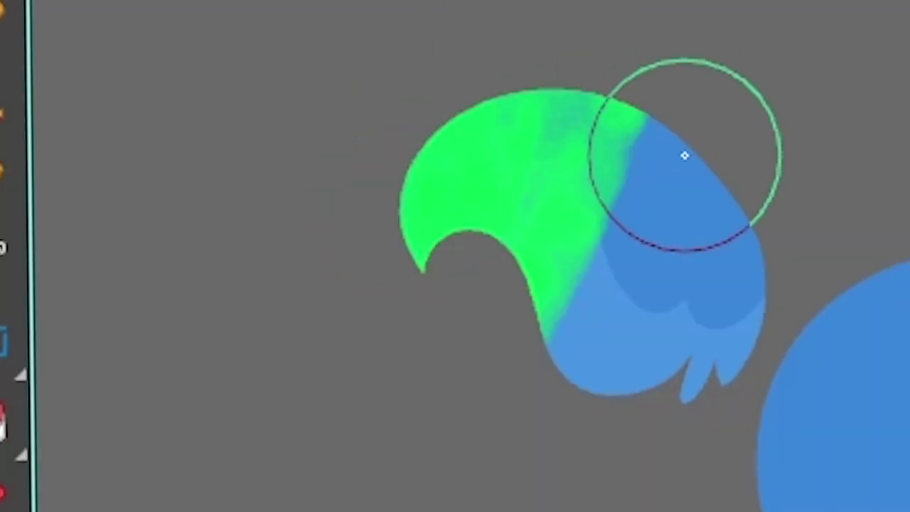
pyautogui.hotkey('alt', 's')
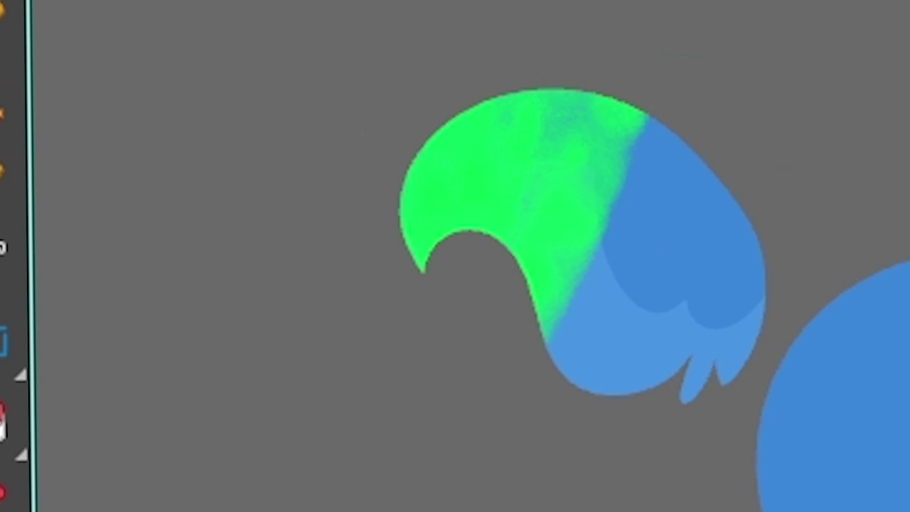
# - Select the green textured overlay strokes on the tail and try moving them off the artwork
pyautogui.click(536, 210)
pyautogui.moveTo(526, 220); pyautogui.dragTo(248, 219)
pyautogui.moveTo(505, 165); pyautogui.dragTo(206, 161)
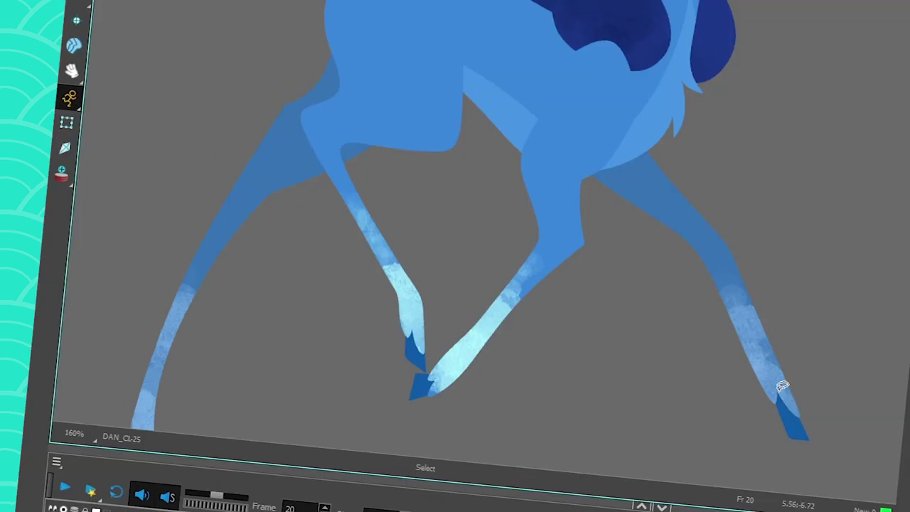
# - Select the textured overlay strokes on the deer's lower legs and try deleting one of them
pyautogui.click(497, 307)
pyautogui.press('Delete')
pyautogui.click(413, 282)
pyautogui.press('Escape')
pyautogui.click(404, 286)
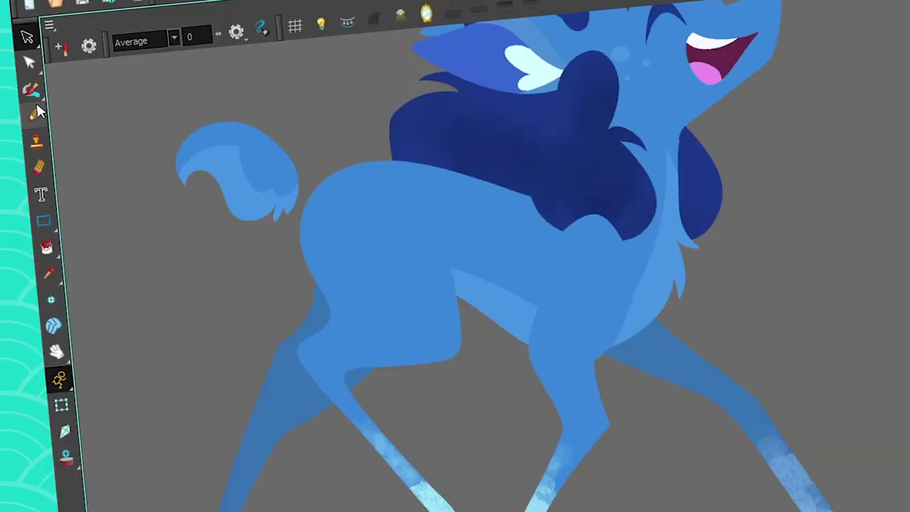
# - Try green Hazy Line overlay strokes with the Stencil Brush on the deer's neck hair, tail, hindquarters and hoof, undoing them
pyautogui.click(84, 52)
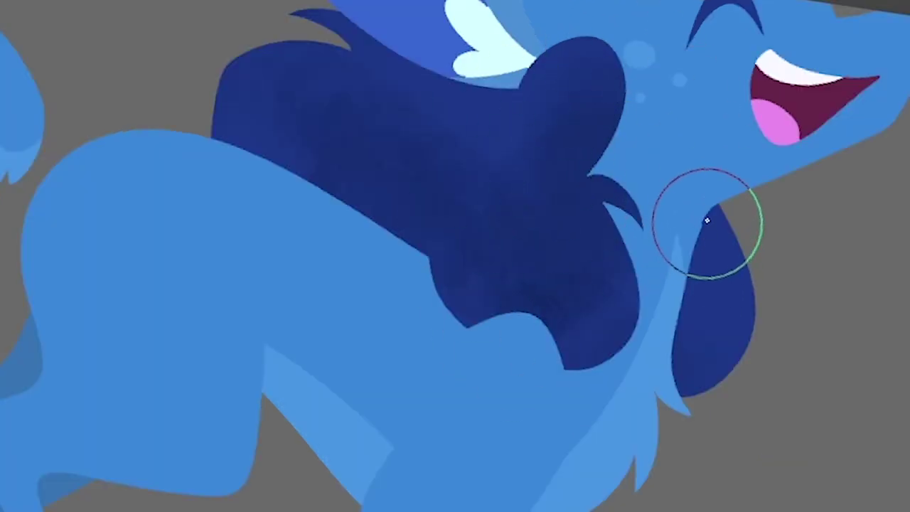
pyautogui.moveTo(710, 184)
pyautogui.mouseDown()
pyautogui.moveTo(740, 345)
pyautogui.moveTo(704, 364)
pyautogui.mouseUp()
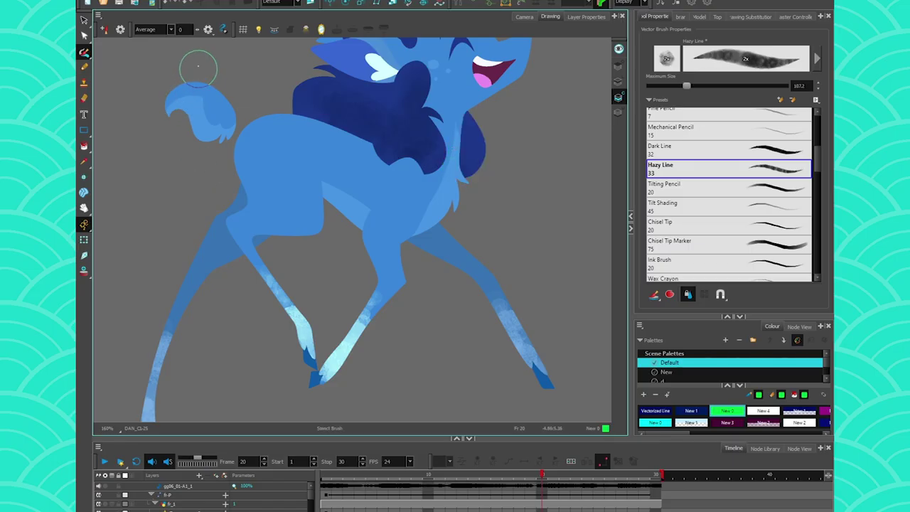
pyautogui.moveTo(198, 69); pyautogui.dragTo(186, 131)
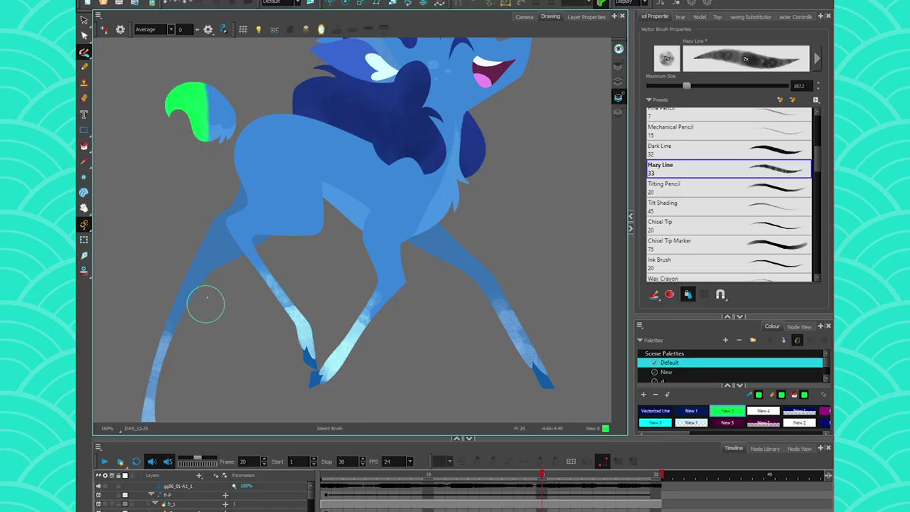
pyautogui.hotkey('ctrl', 'z')
pyautogui.moveTo(273, 113); pyautogui.dragTo(230, 164)
pyautogui.hotkey('ctrl', 'z')
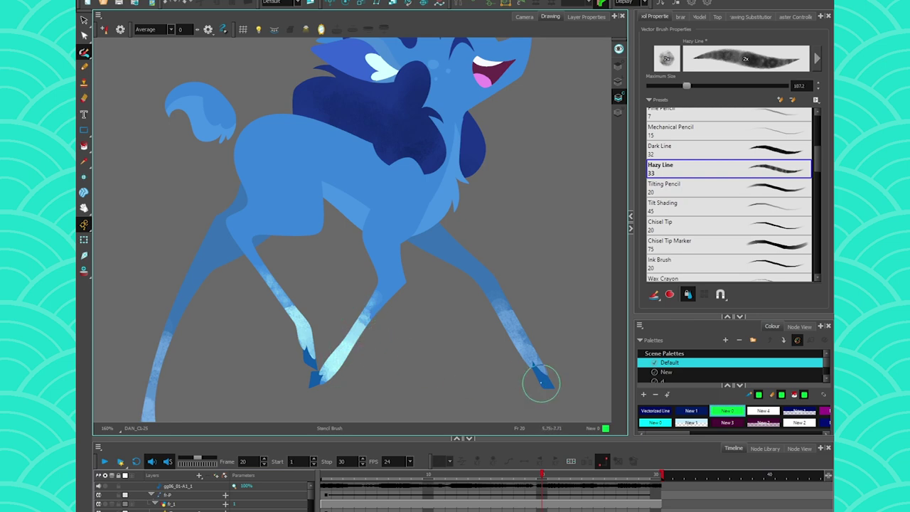
pyautogui.moveTo(550, 392); pyautogui.dragTo(495, 322)
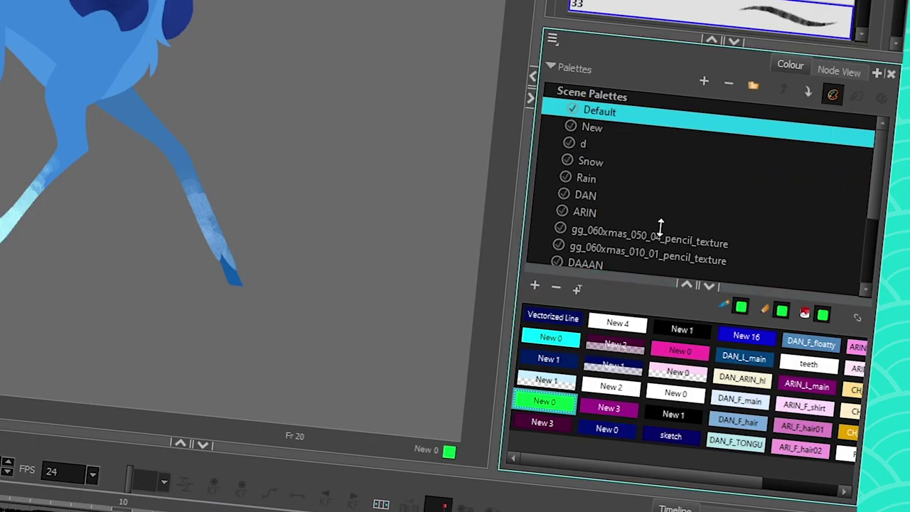
# - Show the deer's own palette and protect all its colour swatches, from L_MAIN through SNOW
pyautogui.moveTo(660, 227); pyautogui.dragTo(586, 201)
pyautogui.click(587, 198)
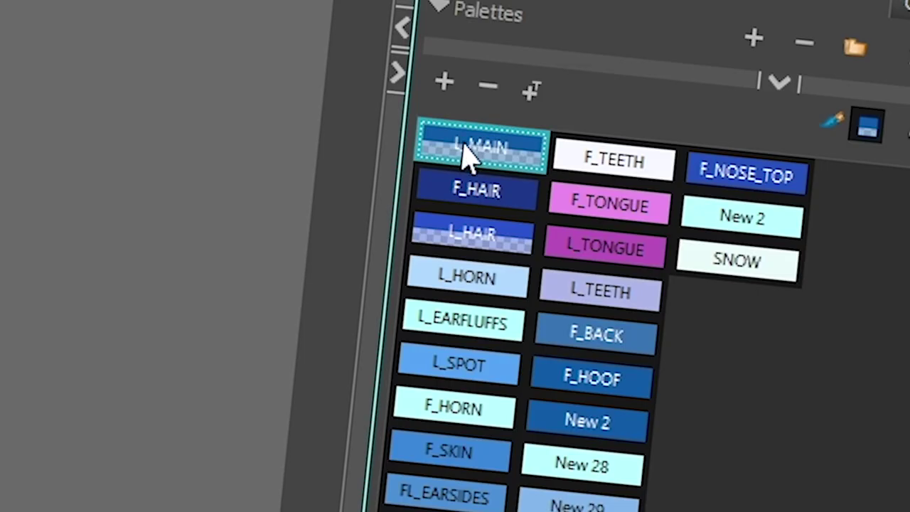
pyautogui.keyDown('shift'); pyautogui.click(725, 260); pyautogui.keyUp('shift')
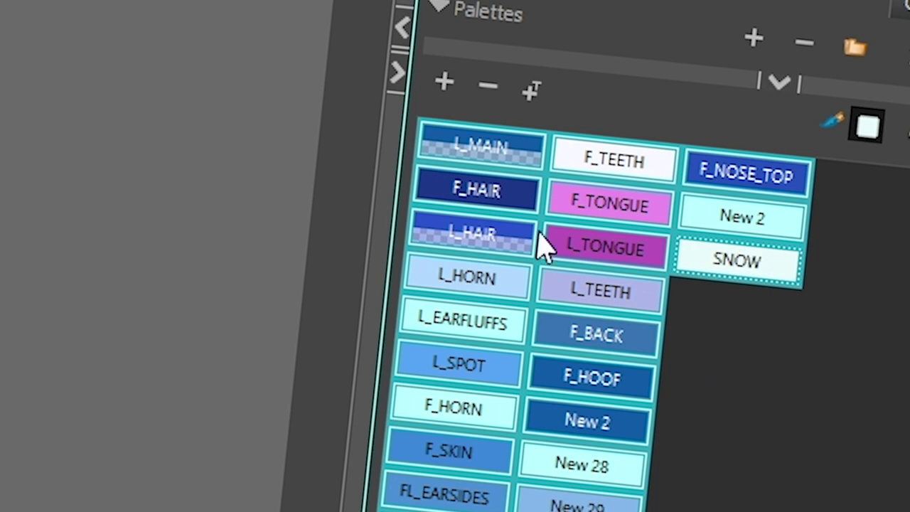
pyautogui.rightClick(567, 297)
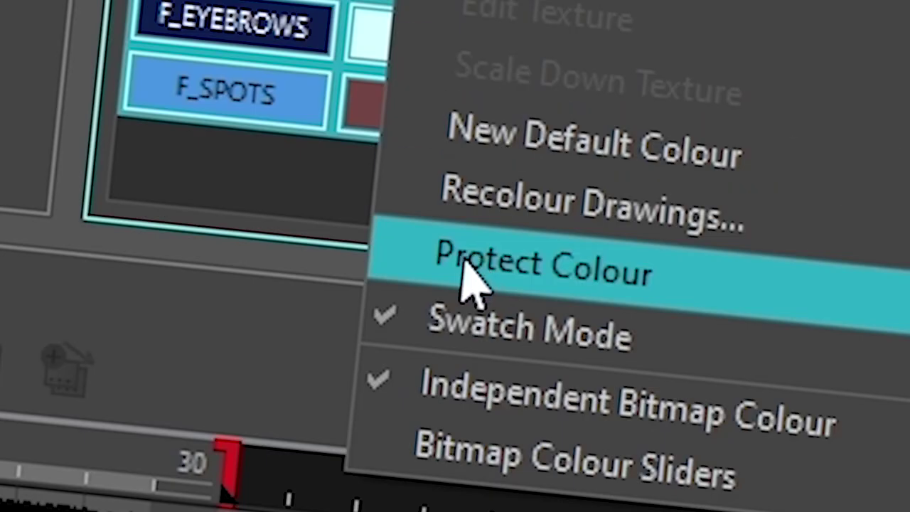
pyautogui.click(448, 256)
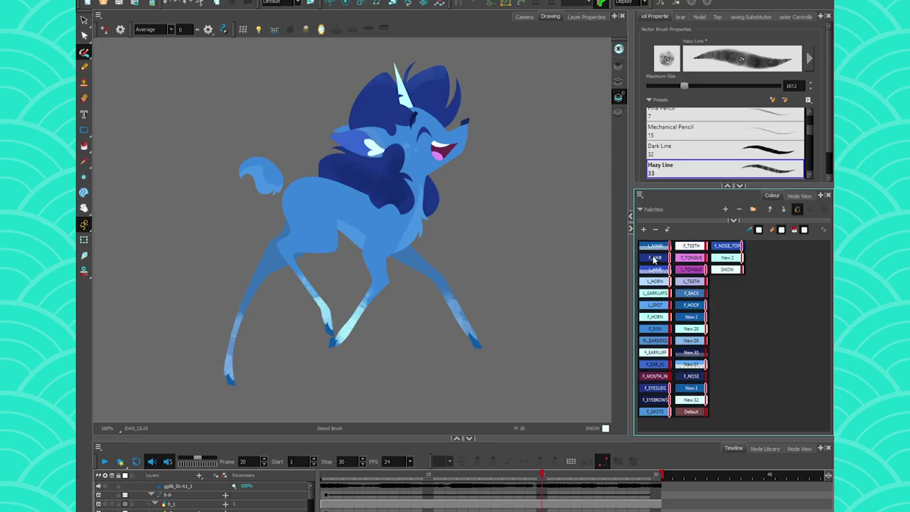
# - Try painting F_HAIR overlay strokes across the deer's body and legs with the palette protected, and undo them
pyautogui.click(654, 259)
pyautogui.moveTo(375, 189)
pyautogui.mouseDown()
pyautogui.moveTo(412, 255)
pyautogui.moveTo(403, 323)
pyautogui.moveTo(352, 356)
pyautogui.mouseUp()
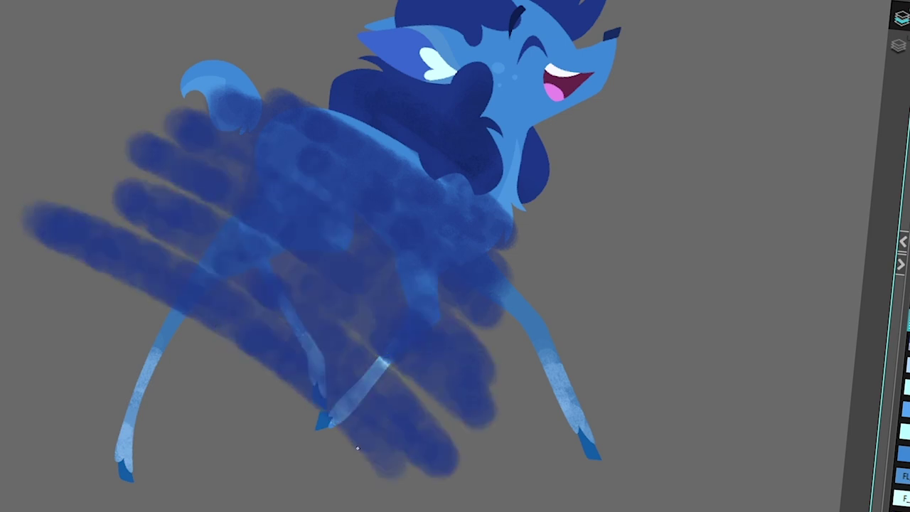
pyautogui.hotkey('ctrl', 'z')
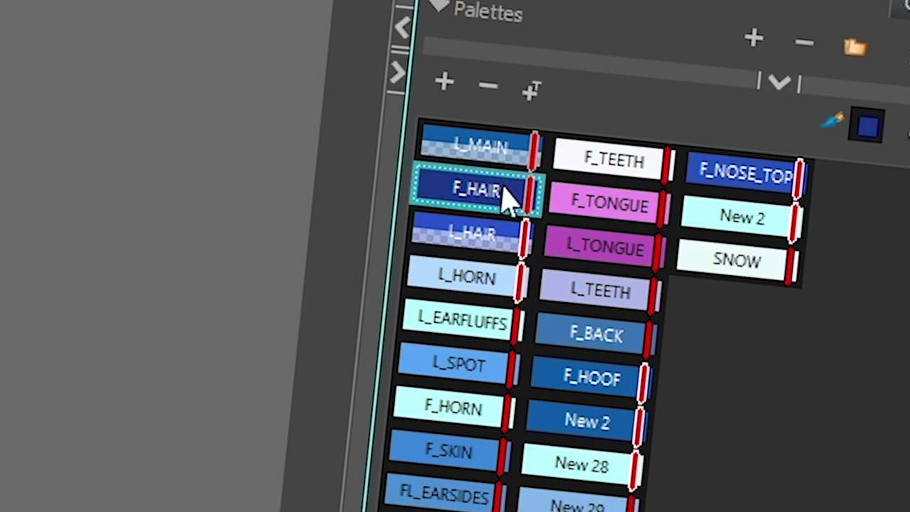
# - Remove colour protection from the F_HAIR swatch and add a new solid turquoise swatch with RGB 29, 255, 185
pyautogui.rightClick(501, 188)
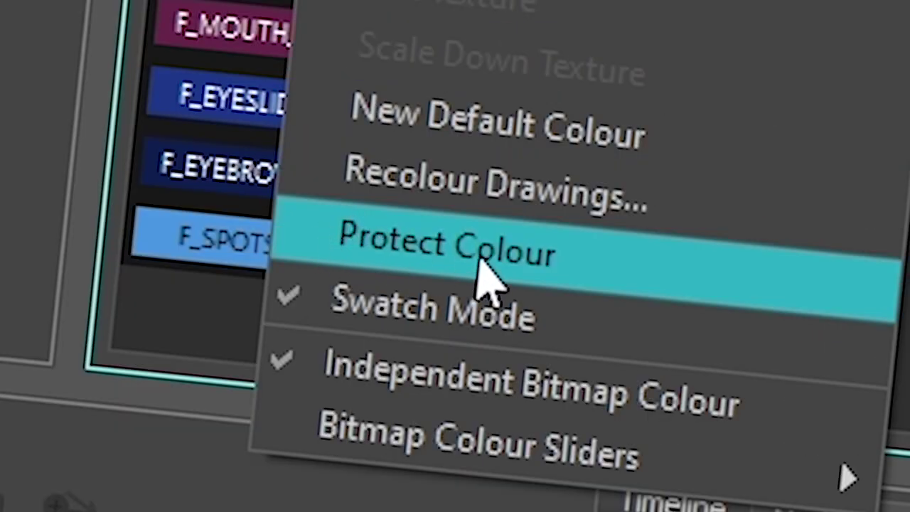
pyautogui.click(369, 268)
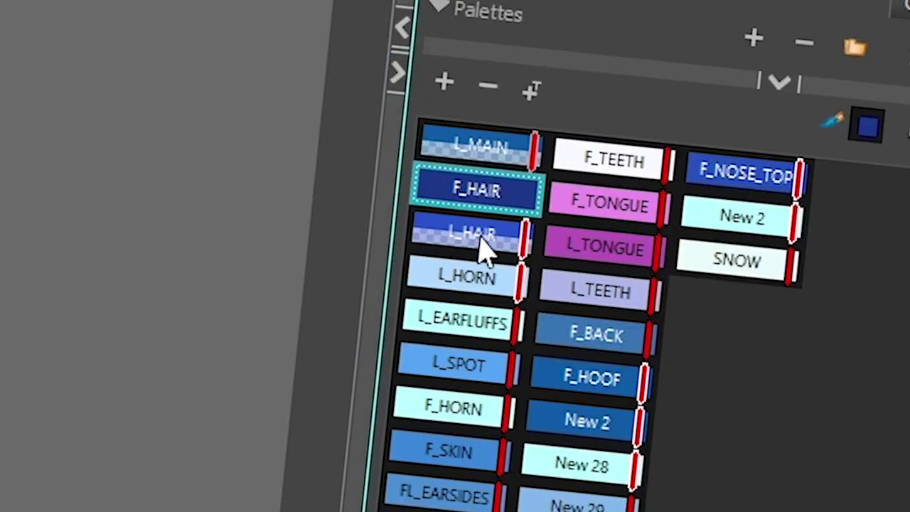
pyautogui.click(445, 84)
pyautogui.doubleClick(724, 315)
pyautogui.moveTo(436, 221); pyautogui.dragTo(486, 196)
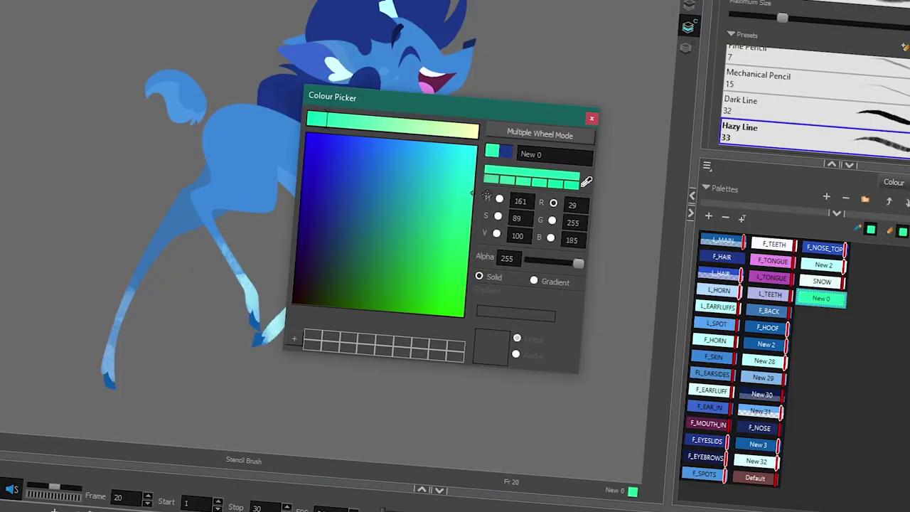
pyautogui.click(590, 118)
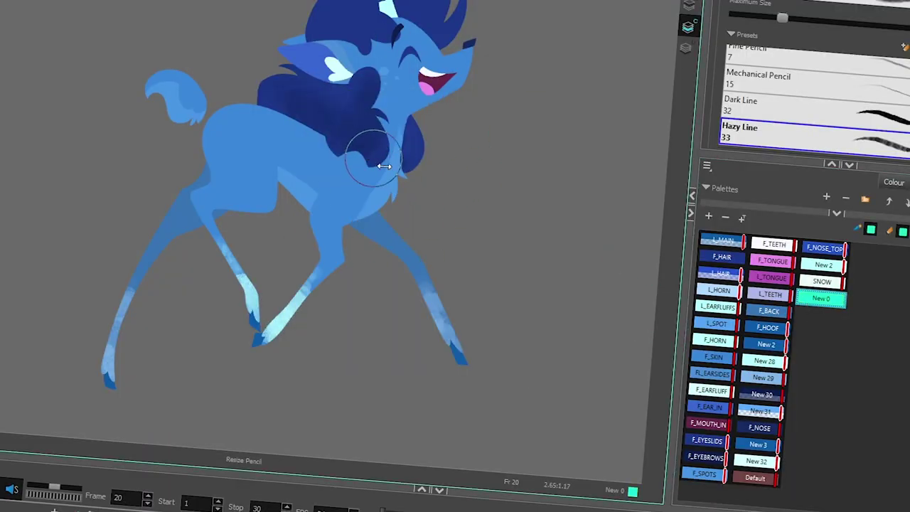
# - Paint turquoise Hazy Line strokes over the deer's hair with the brush's maximum size enlarged to 313.5
pyautogui.moveTo(384, 166); pyautogui.dragTo(398, 184)
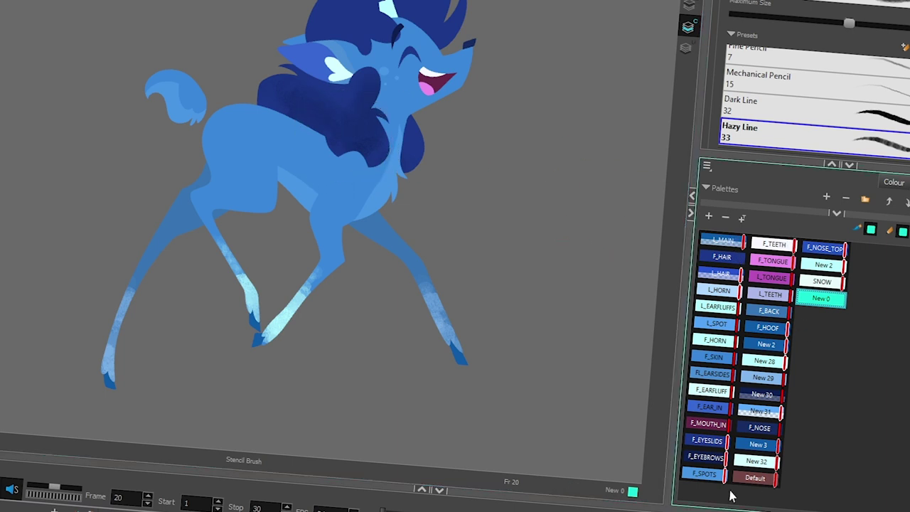
pyautogui.moveTo(561, 362)
pyautogui.mouseDown()
pyautogui.moveTo(532, 308)
pyautogui.moveTo(485, 334)
pyautogui.moveTo(372, 328)
pyautogui.mouseUp()
pyautogui.hotkey('ctrl', 'z')
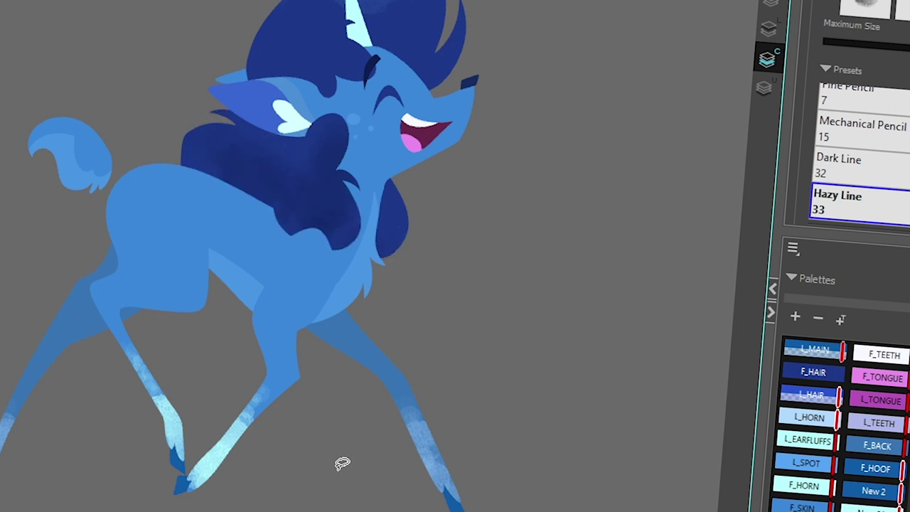
pyautogui.moveTo(462, 34); pyautogui.dragTo(422, 80)
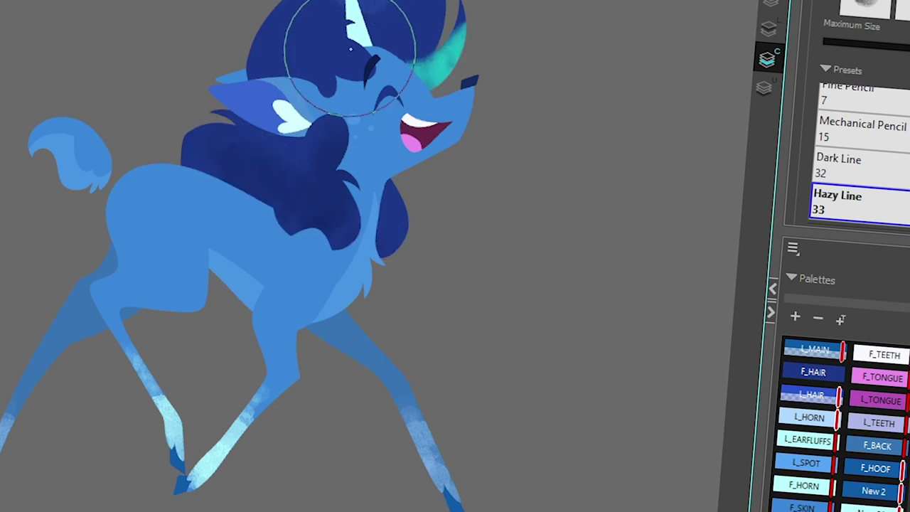
pyautogui.moveTo(362, 59); pyautogui.dragTo(329, 90)
pyautogui.moveTo(335, 128)
pyautogui.mouseDown()
pyautogui.moveTo(344, 175)
pyautogui.moveTo(287, 228)
pyautogui.moveTo(309, 234)
pyautogui.moveTo(206, 163)
pyautogui.moveTo(240, 174)
pyautogui.mouseUp()
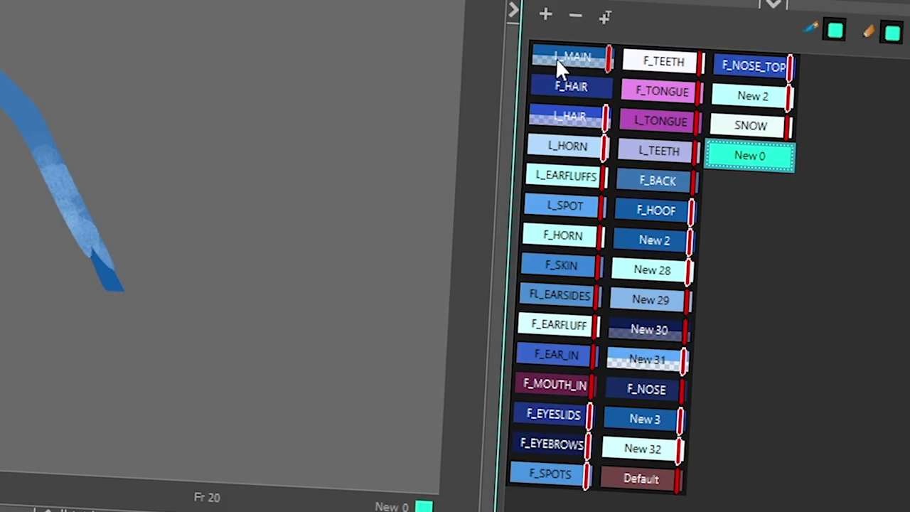
# - Protect the F_HAIR swatch again and remove colour protection from the F_SKIN swatch
pyautogui.click(658, 257)
pyautogui.rightClick(657, 257)
pyautogui.click(504, 216)
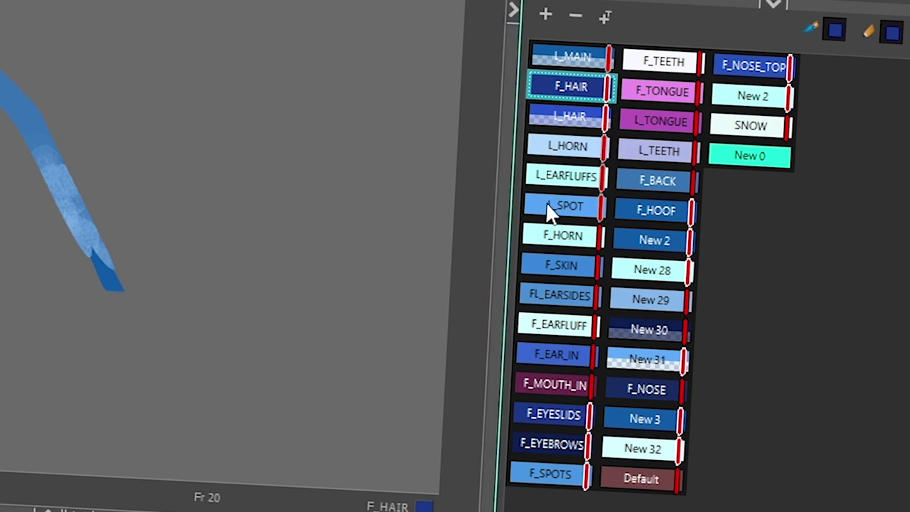
pyautogui.click(545, 264)
pyautogui.rightClick(548, 267)
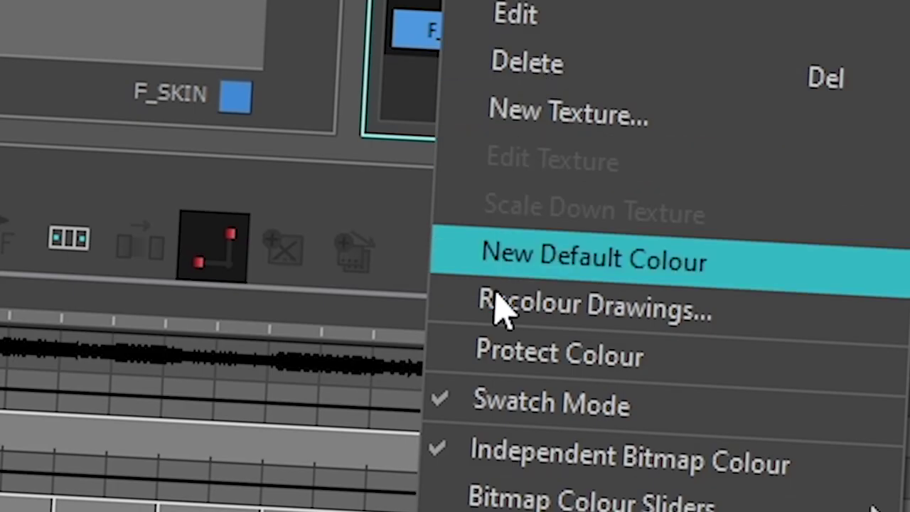
pyautogui.click(490, 358)
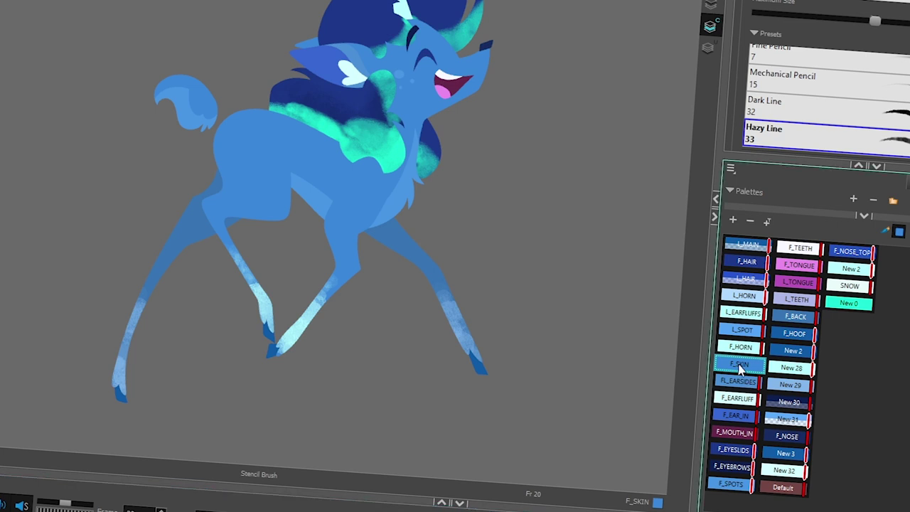
# - Paint turquoise Hazy Line overlay strokes over the deer's hindquarters and hind legs using the New 0 swatch
pyautogui.click(847, 303)
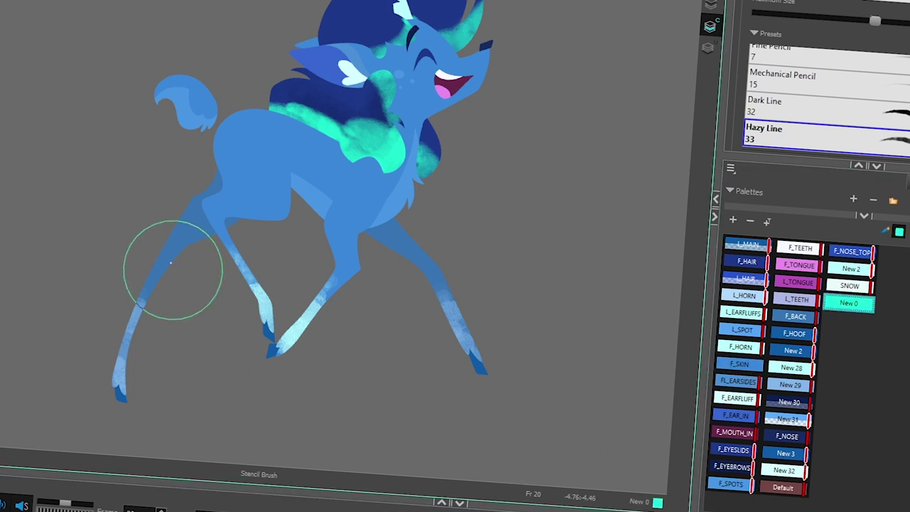
pyautogui.moveTo(277, 365)
pyautogui.mouseDown()
pyautogui.moveTo(224, 204)
pyautogui.moveTo(262, 211)
pyautogui.moveTo(249, 170)
pyautogui.moveTo(257, 143)
pyautogui.mouseUp()
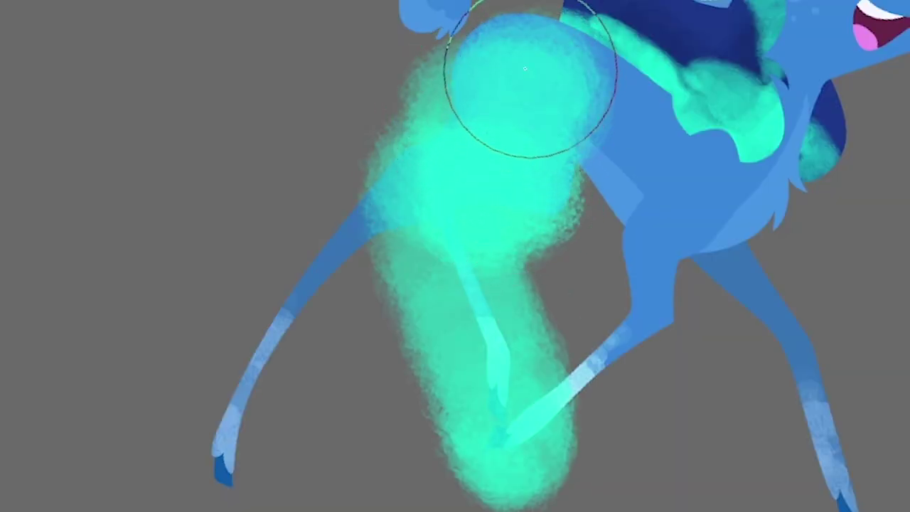
pyautogui.moveTo(525, 69)
pyautogui.mouseDown()
pyautogui.moveTo(449, 179)
pyautogui.moveTo(472, 372)
pyautogui.mouseUp()
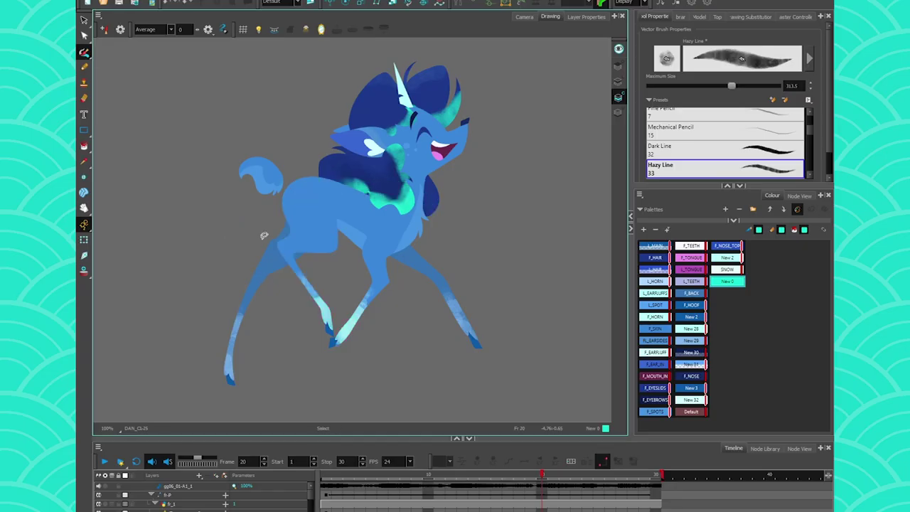
# - Undo the recent turquoise strokes and scrub through the animation to view the deer in other frames
pyautogui.hotkey('ctrl', 'z')
pyautogui.hotkey('ctrl', 'z')
pyautogui.hotkey('ctrl', 'z')
pyautogui.hotkey('ctrl', 'z')
pyautogui.hotkey('ctrl', 'z')
pyautogui.moveTo(462, 474)
pyautogui.mouseDown()
pyautogui.moveTo(403, 475)
pyautogui.moveTo(544, 471)
pyautogui.mouseUp()
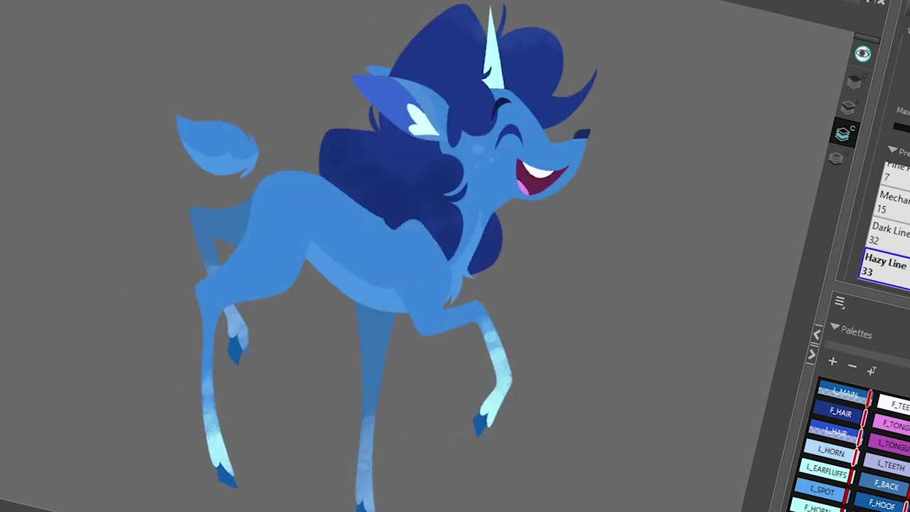